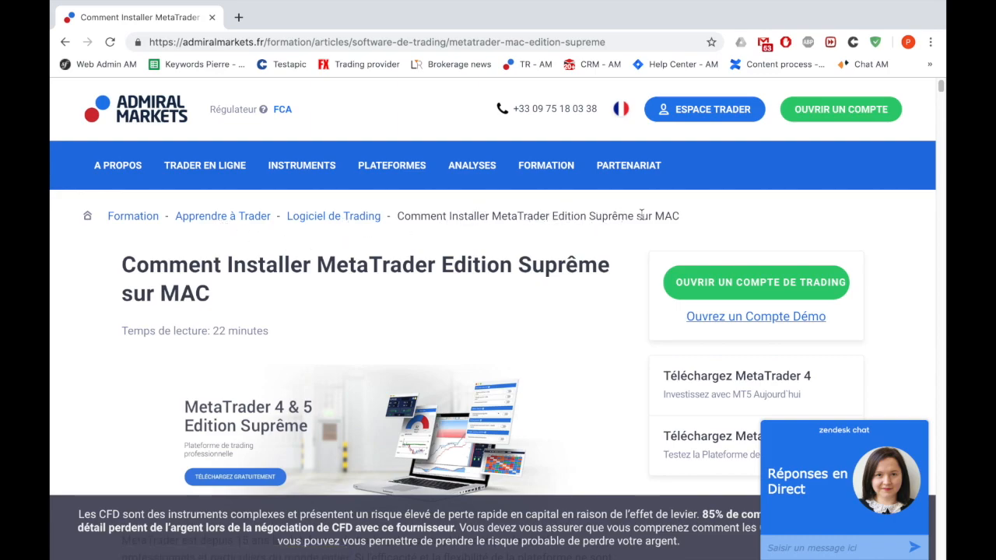
Step: Download the four MT5 library files FXBlue.dll, FXBlue64.dll, FXBlueExcelRTD.dll and FXBlueExcelRTD64.dll from the article
scroll(105, 306, "down", 20)
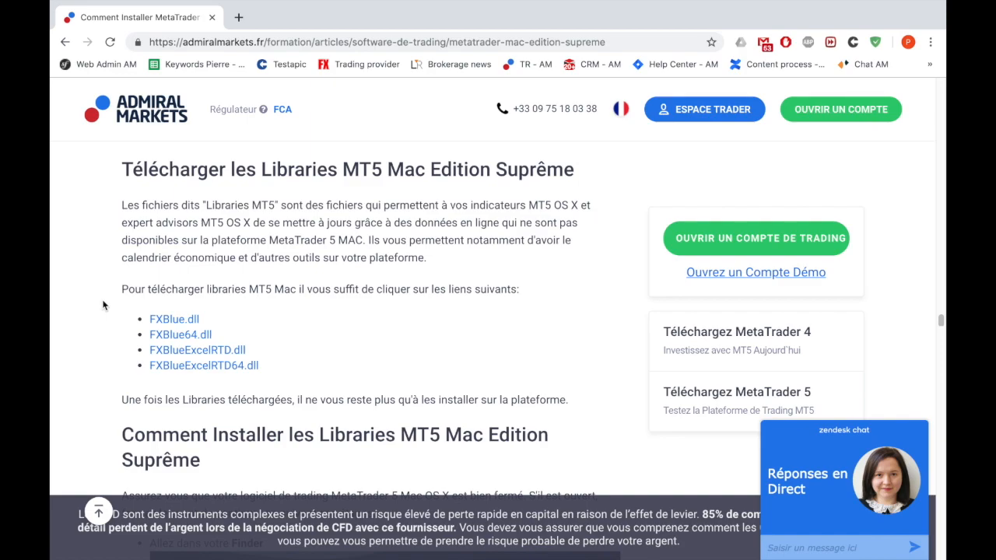
left_click(166, 321)
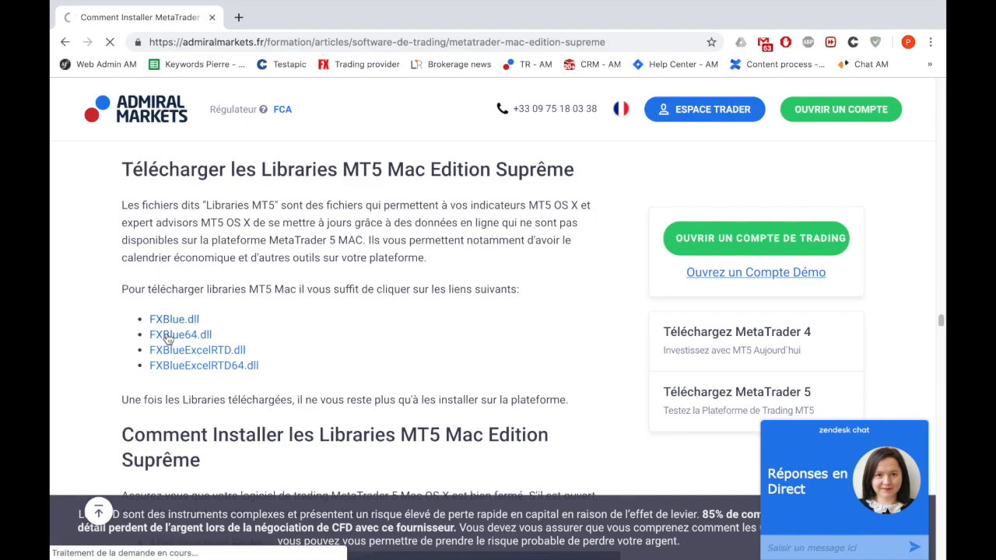
left_click(166, 336)
left_click(163, 350)
left_click(203, 365)
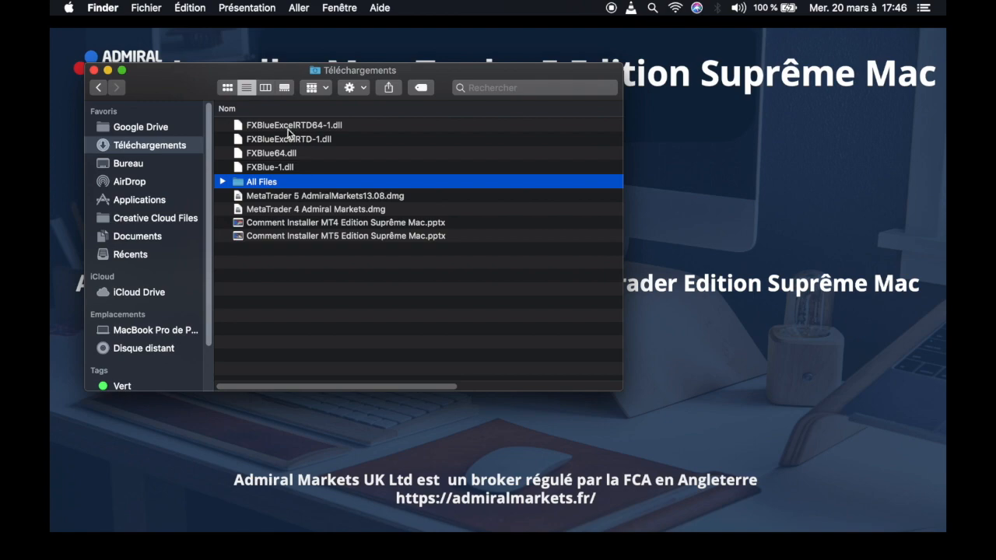
Step: In Finder, open a second window on Applications and show the package contents of MetaTrader 5 AdmiralMarkets
left_click(288, 127)
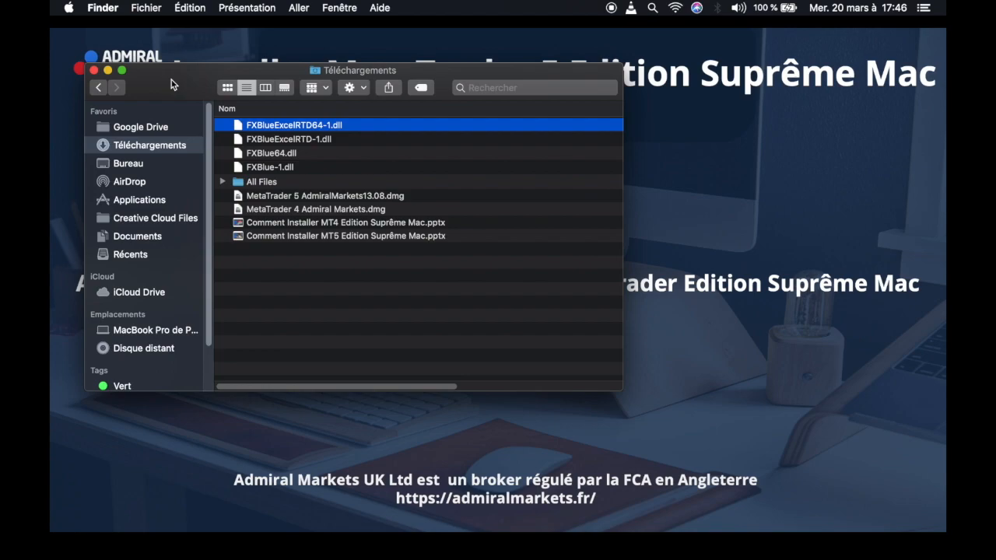
key("super+n")
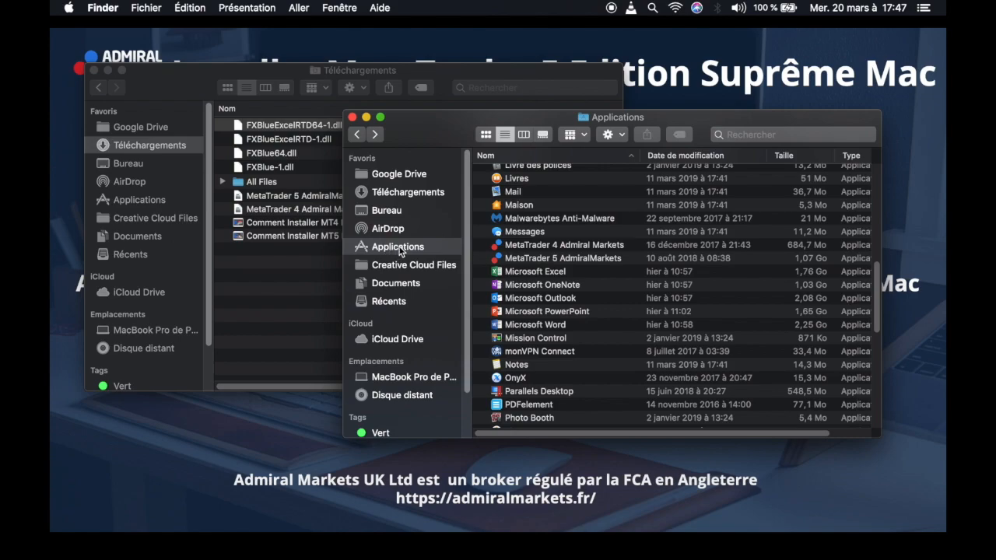
left_click(550, 259)
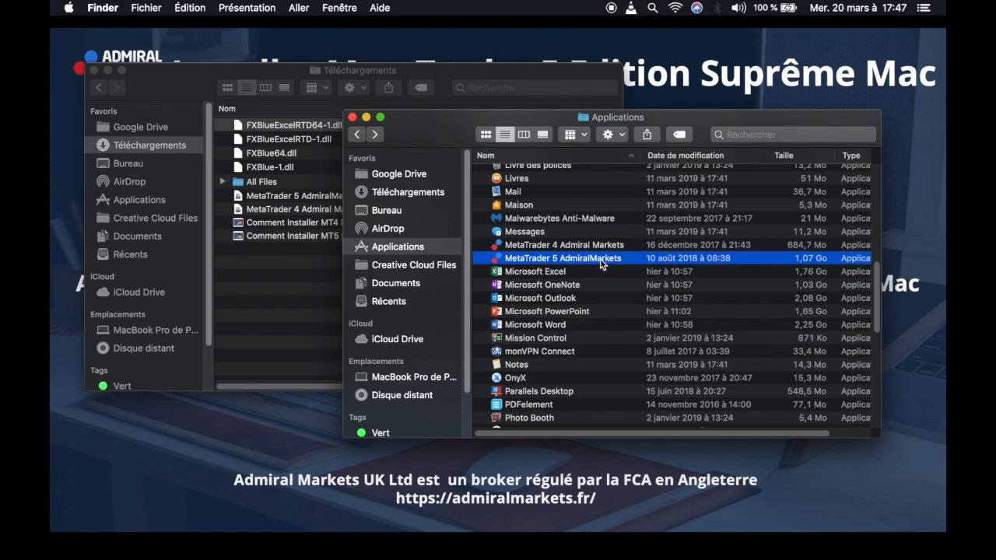
right_click(602, 263)
left_click(616, 243)
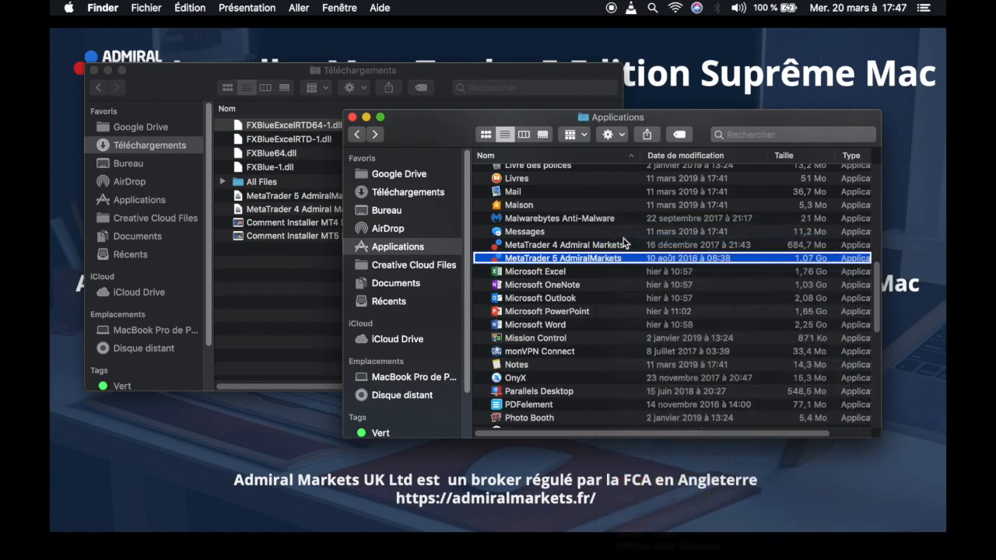
Step: Inside the package, go through Contents, Resources, wineprefix and drive_c to the Program Files folder
double_click(526, 172)
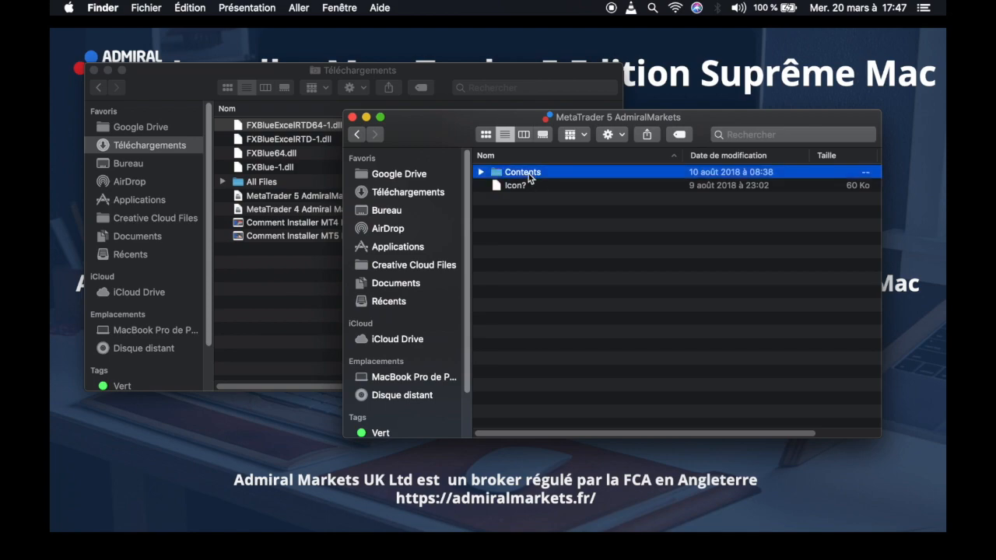
double_click(579, 201)
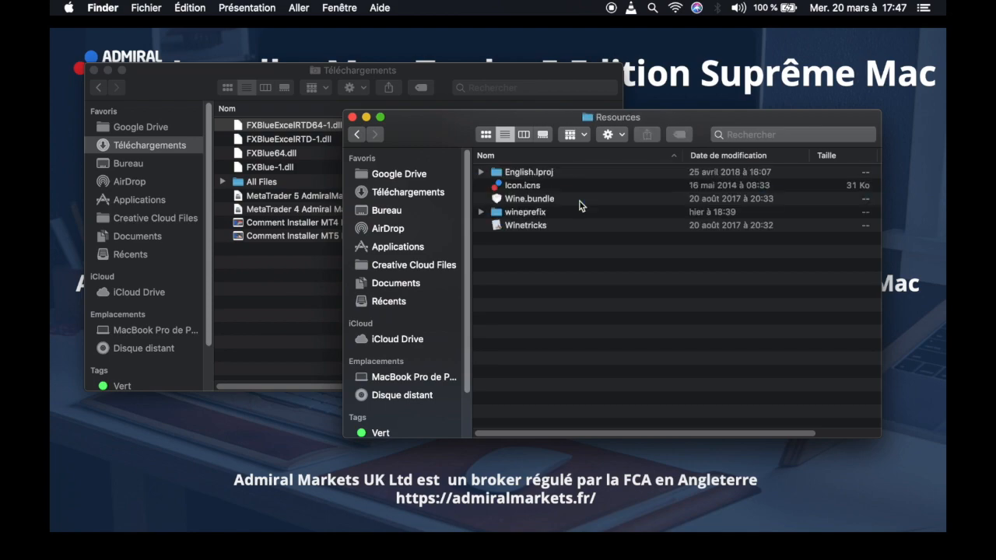
double_click(575, 213)
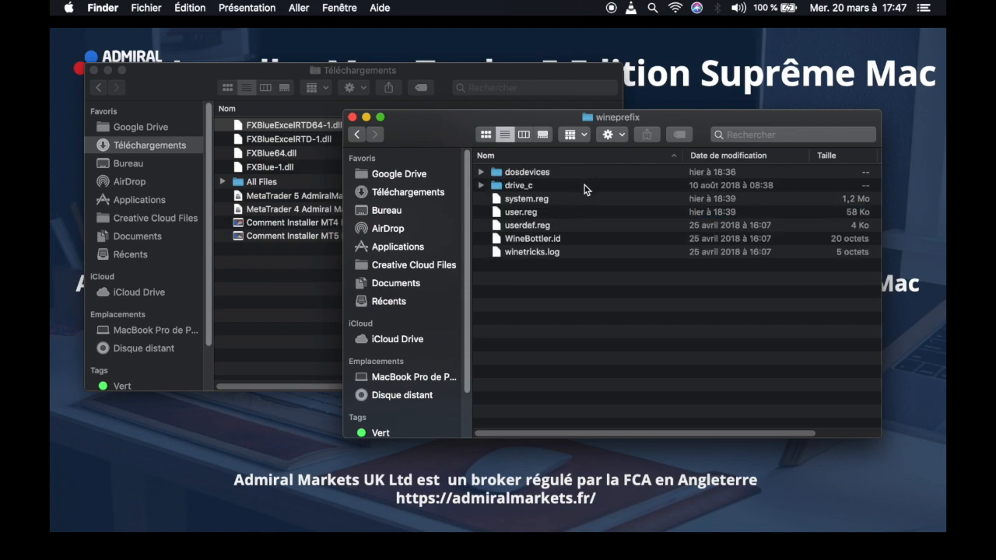
double_click(584, 185)
left_click(584, 185)
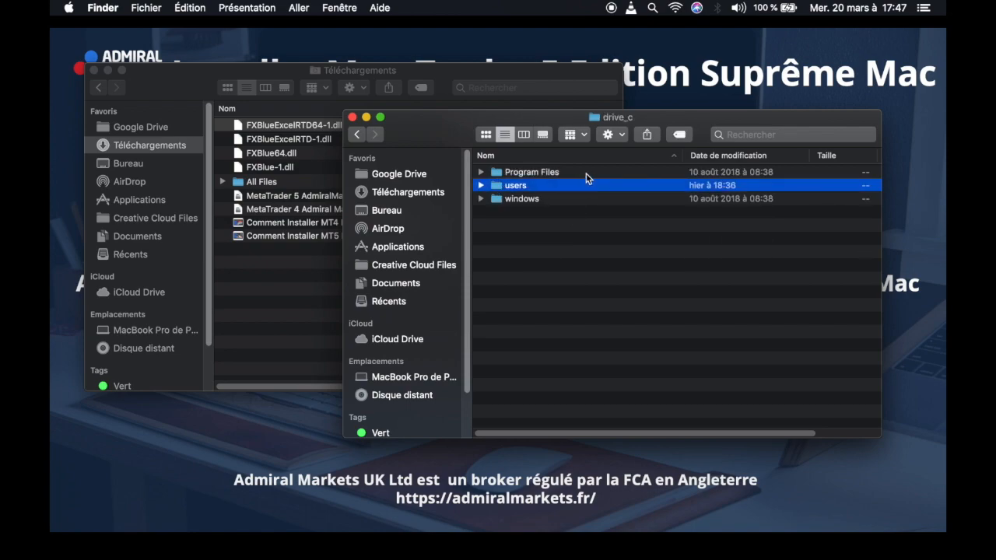
double_click(584, 172)
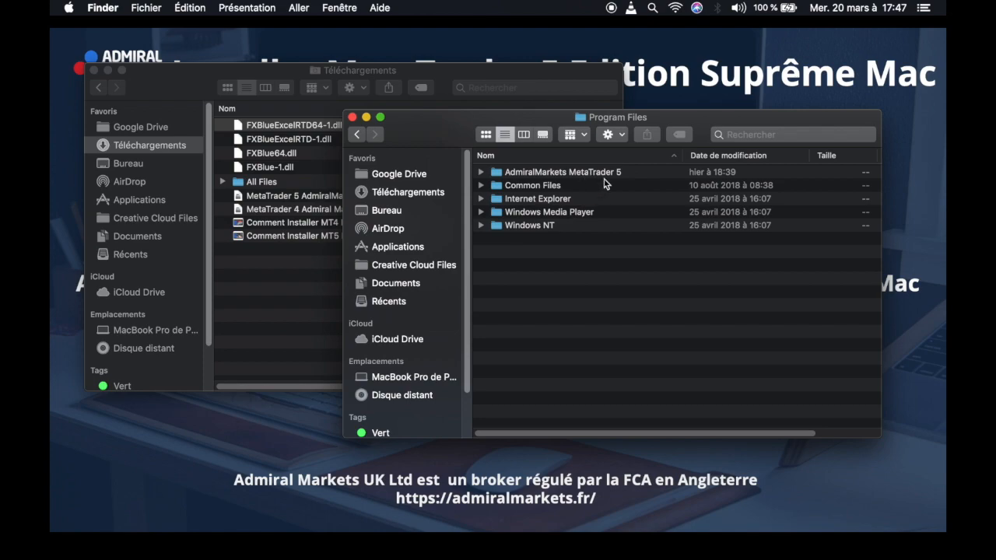
Step: Open the AdmiralMarkets MetaTrader 5 folder and go through MQL5 to its Libraries folder
left_click(642, 174)
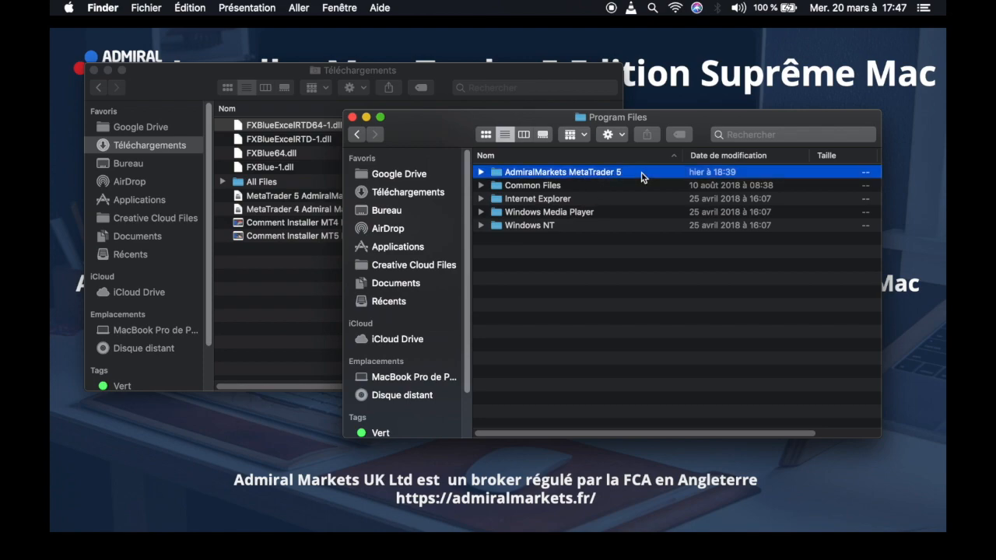
double_click(643, 174)
double_click(517, 238)
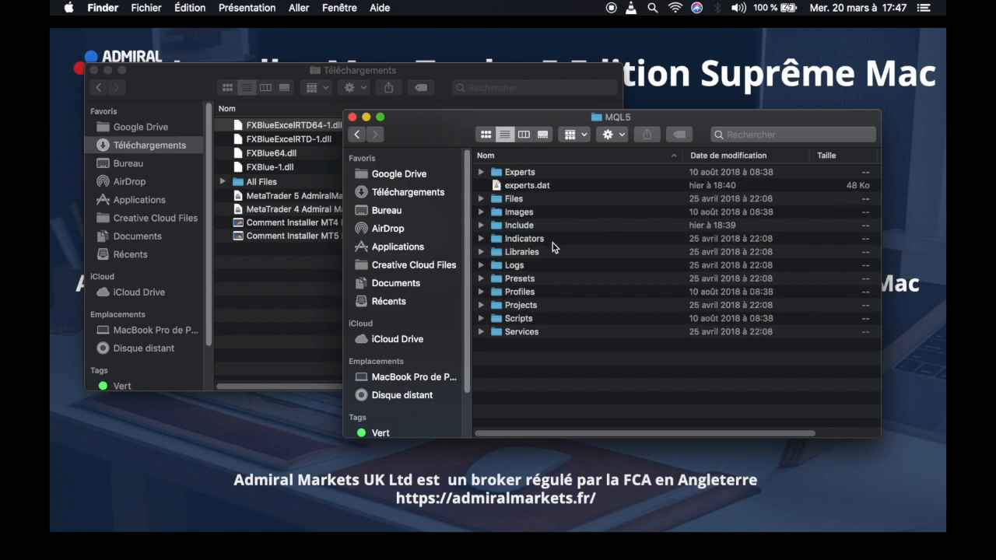
left_click(575, 252)
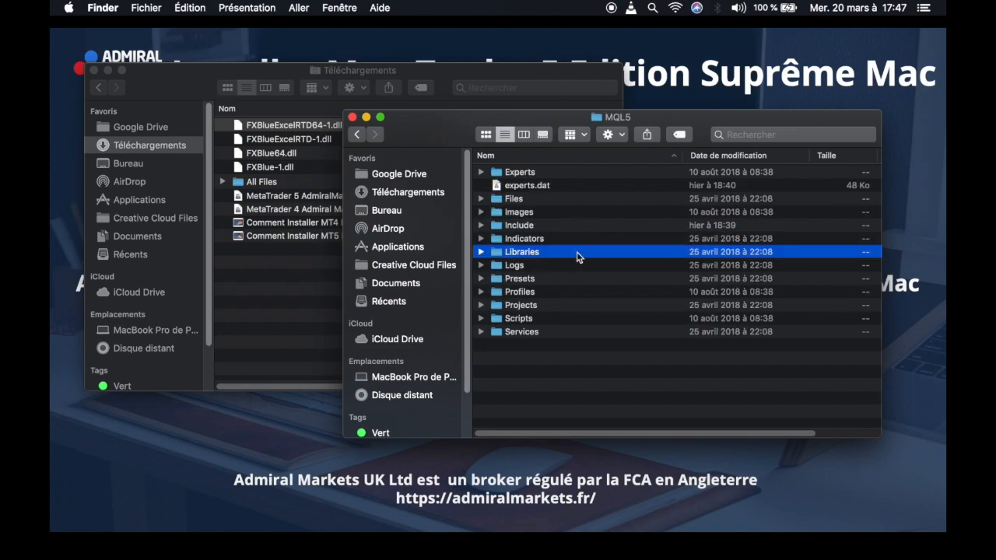
double_click(577, 253)
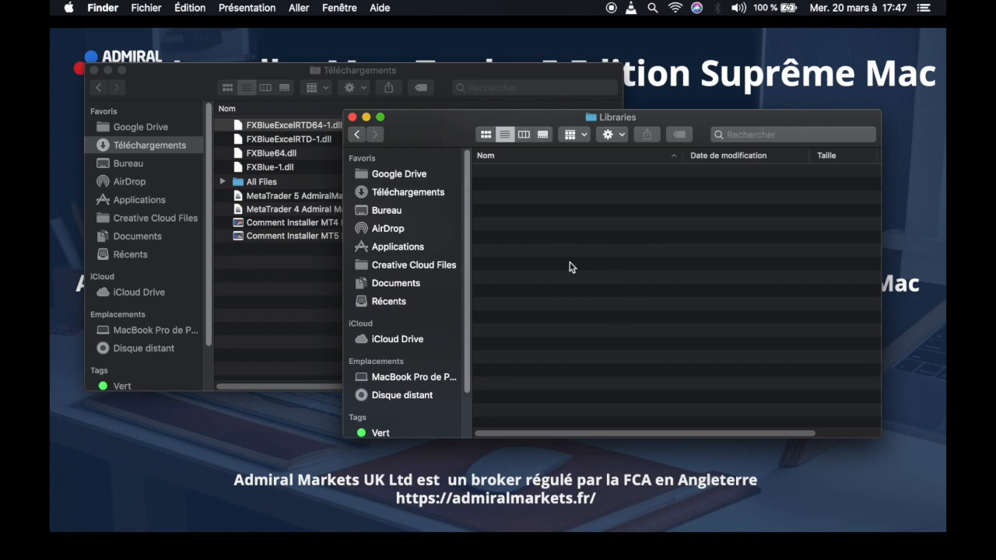
Step: Move the four FXBlue .dll files from Téléchargements into the Libraries folder and go back to MQL5
left_click(360, 126)
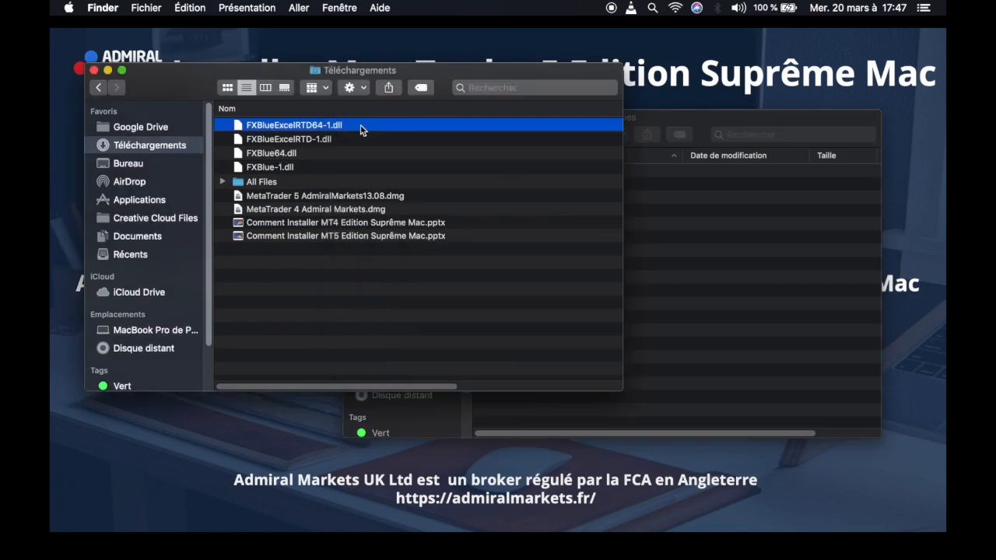
key("shift+Down")
key("shift+Down")
key("shift+Down")
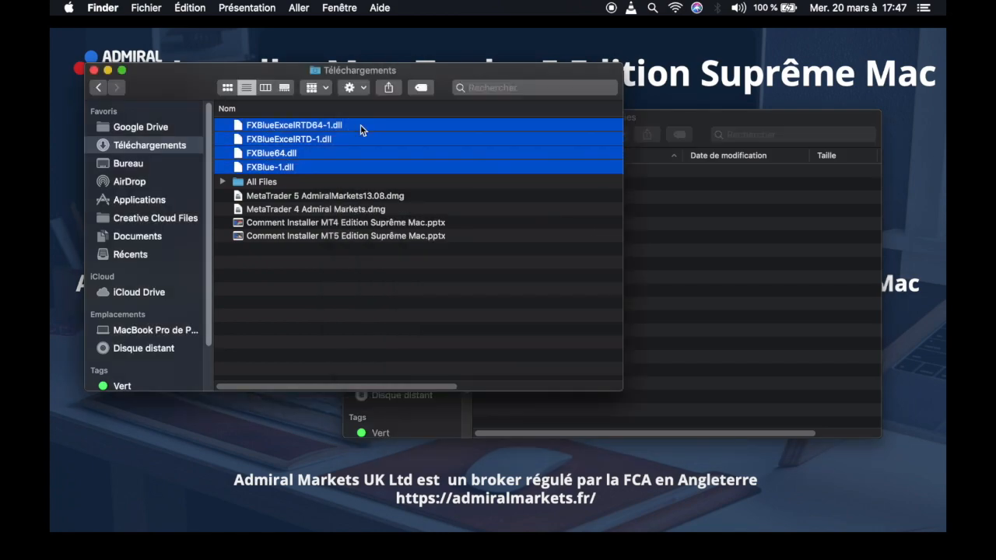
left_click_drag(340, 144, 754, 263)
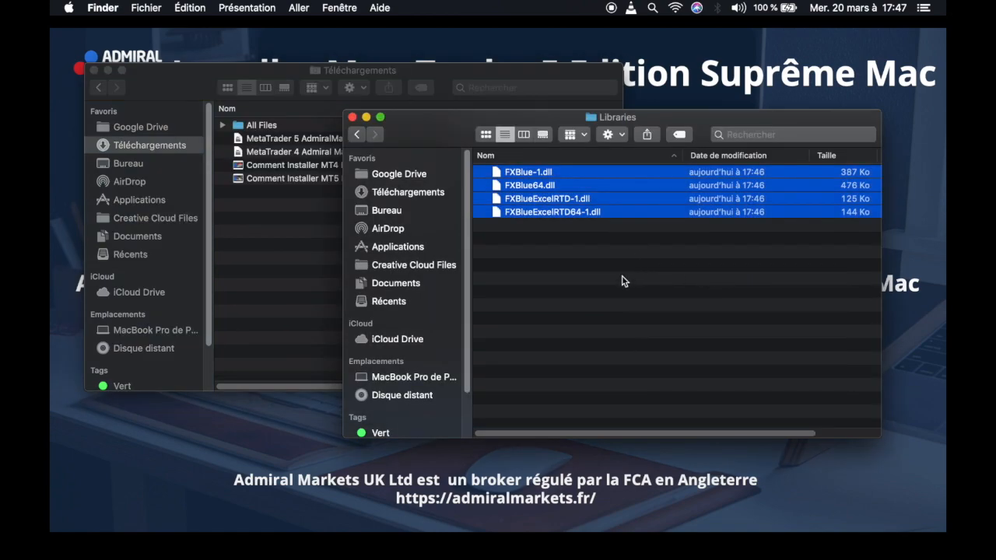
left_click(357, 137)
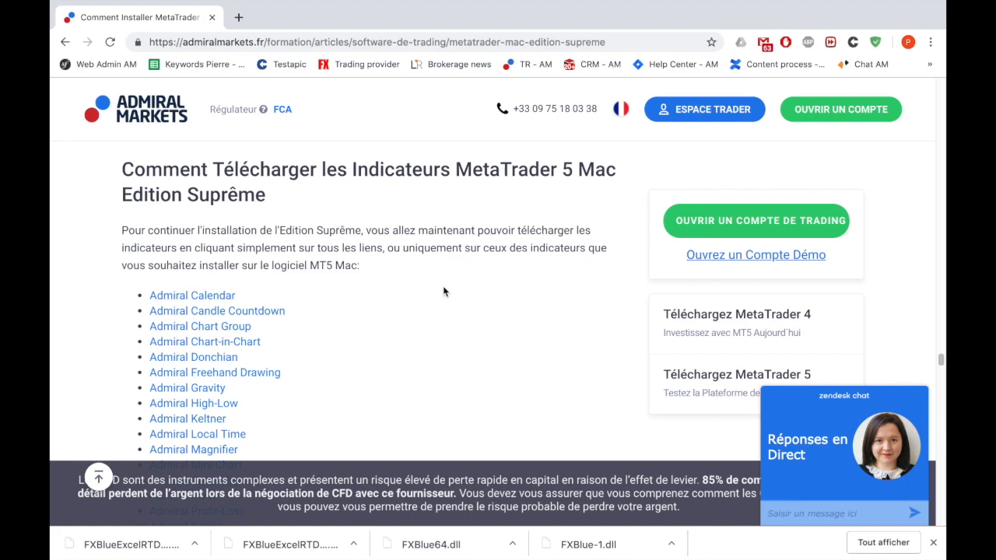
Step: In the browser, download the MetaTrader 5 indicators listed in the article, from Admiral Calendar to Admiral Symbol Info
scroll(443, 292, "down", 5)
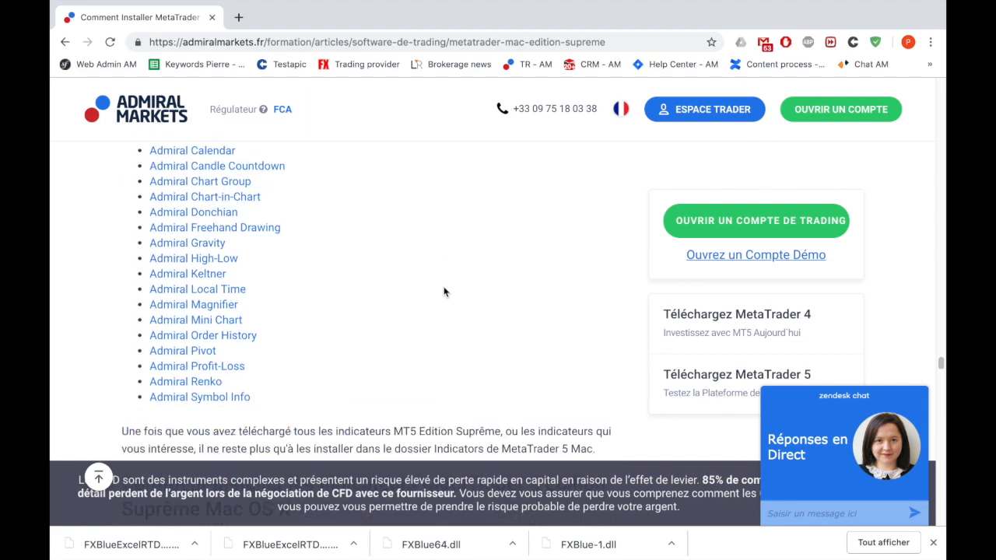
scroll(427, 274, "up", 1)
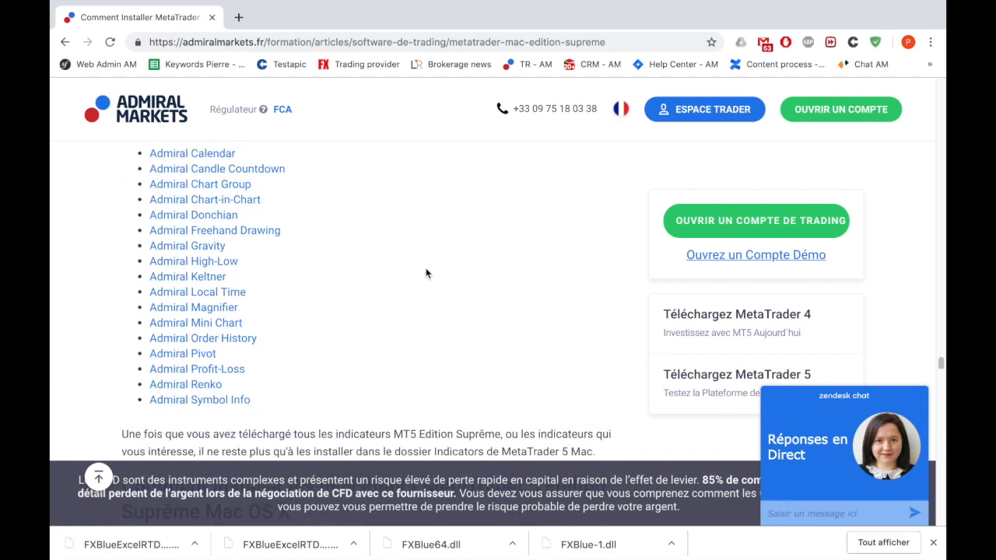
left_click(186, 156)
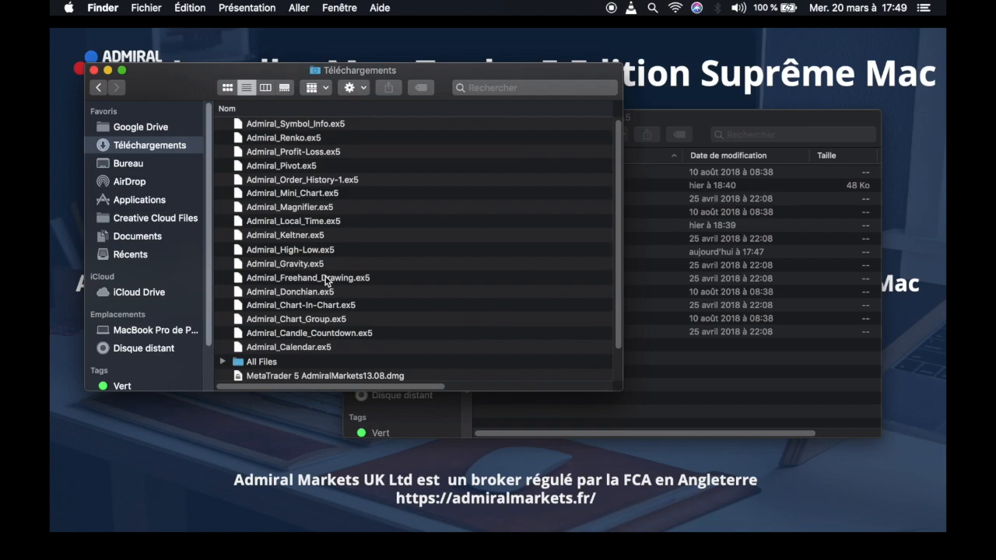
Step: In Finder, open the Indicators folder inside MQL5 as the destination for the downloaded indicators
left_click(309, 127)
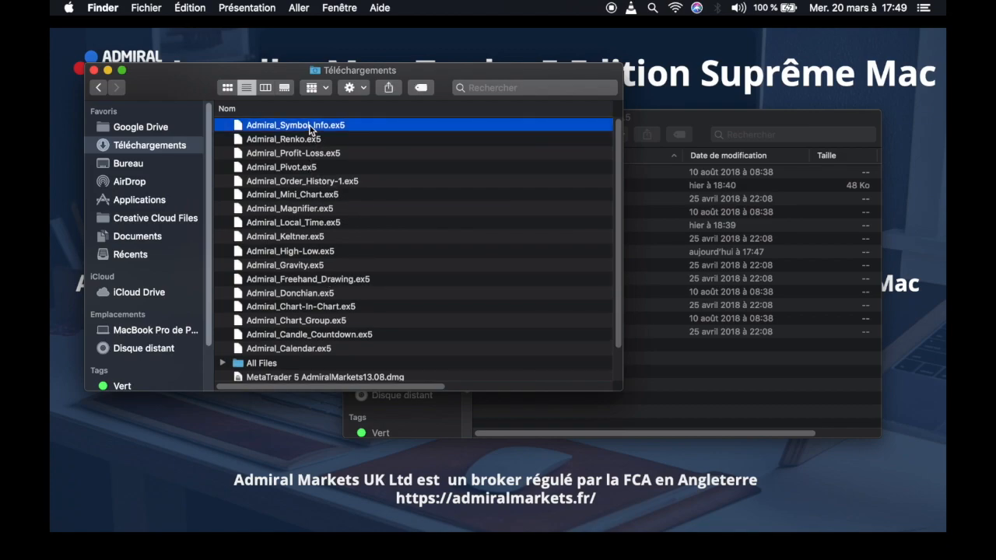
left_click(651, 273)
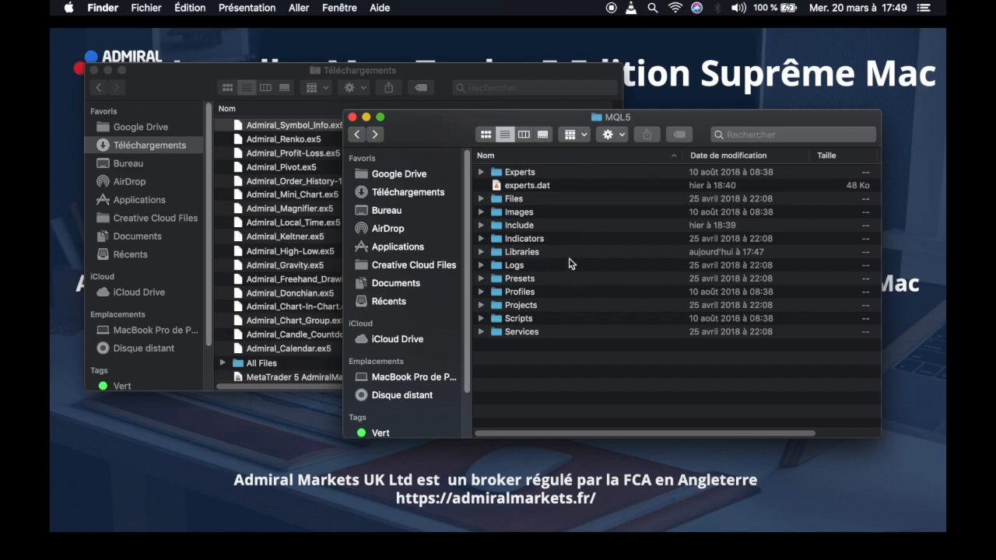
left_click(538, 240)
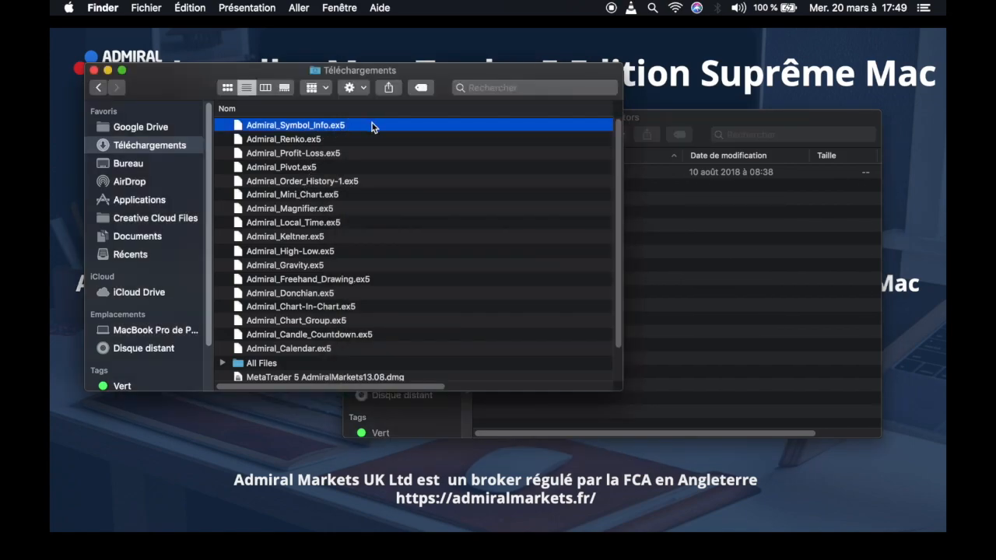
Step: Move all the Admiral indicator files, Admiral_Symbol_Info.ex5 through Admiral_Calendar.ex5, from Téléchargements into the Indicators folder and go back to MQL5
key("shift+Down")
key("shift+Down")
key("shift+Down")
key("shift+Down")
key("shift+Down")
key("shift+Down")
key("shift+Down")
key("shift+Down")
key("shift+Down")
key("shift+Down")
key("shift+Down")
key("shift+Down")
key("shift+Down")
key("shift+Down")
key("shift+Down")
key("shift+Down")
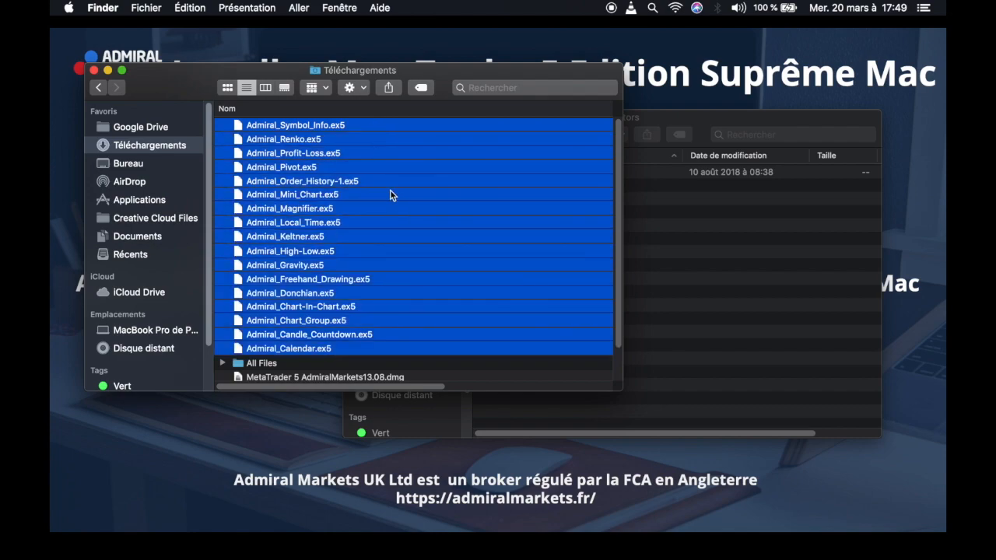
left_click_drag(352, 203, 743, 274)
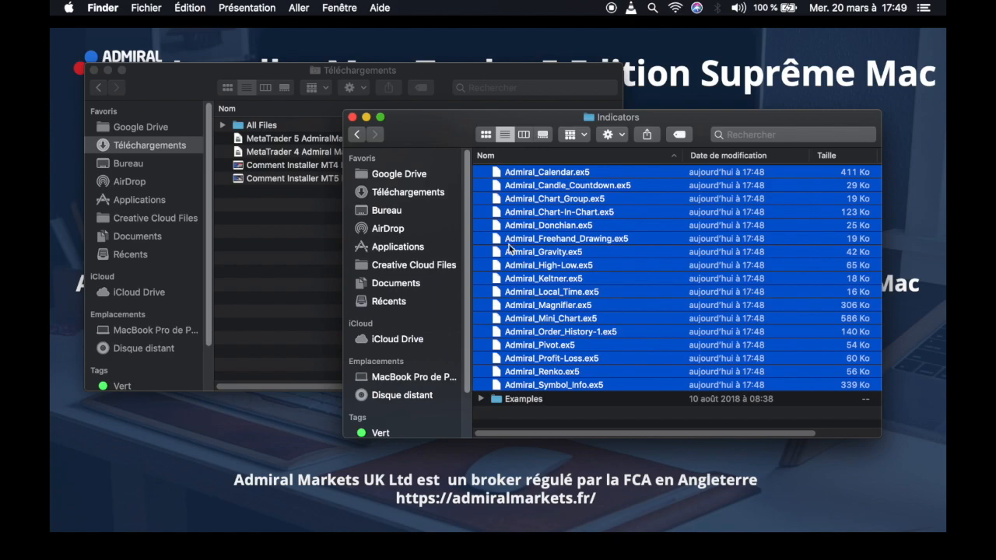
left_click(357, 135)
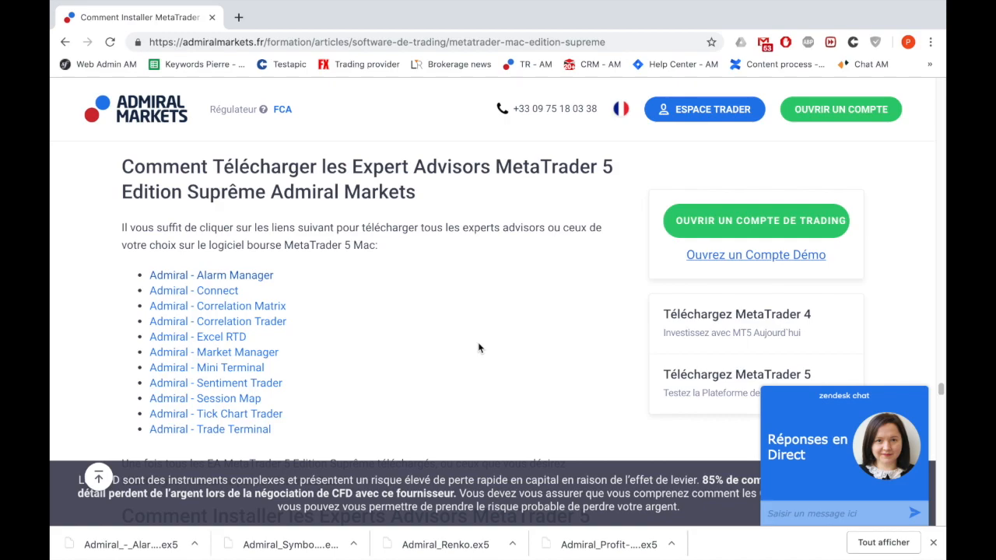
Step: In the browser, download the expert advisors listed in the article, from Admiral - Alarm Manager to Admiral - Trade Terminal
left_click(229, 276)
left_click(217, 292)
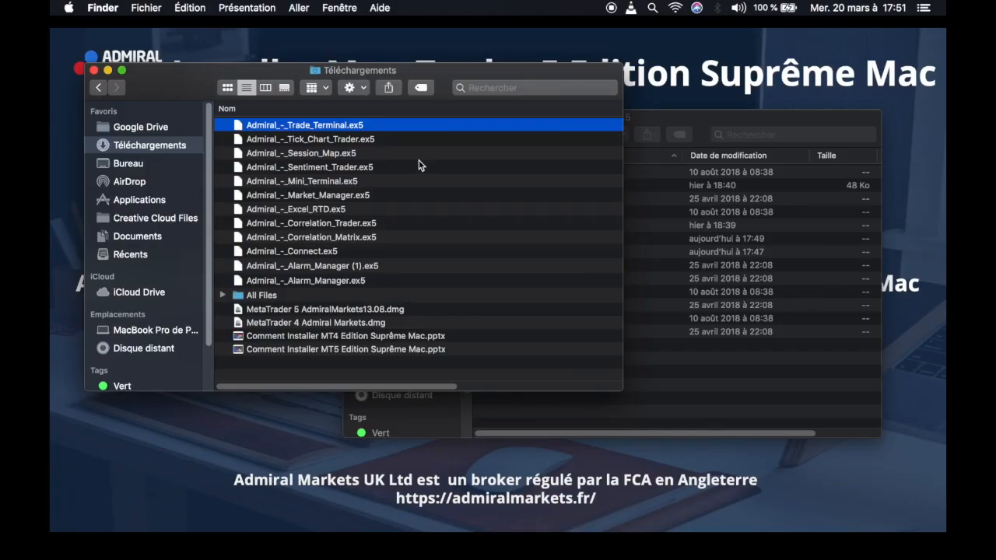
Step: In Finder, open the Experts folder inside MQL5 and return to the Téléchargements window
left_click(656, 253)
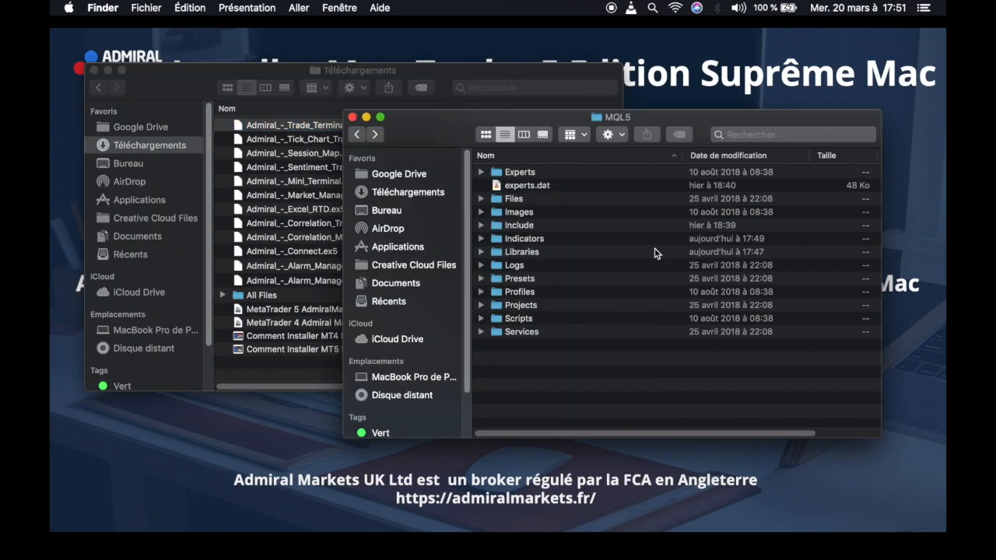
double_click(599, 176)
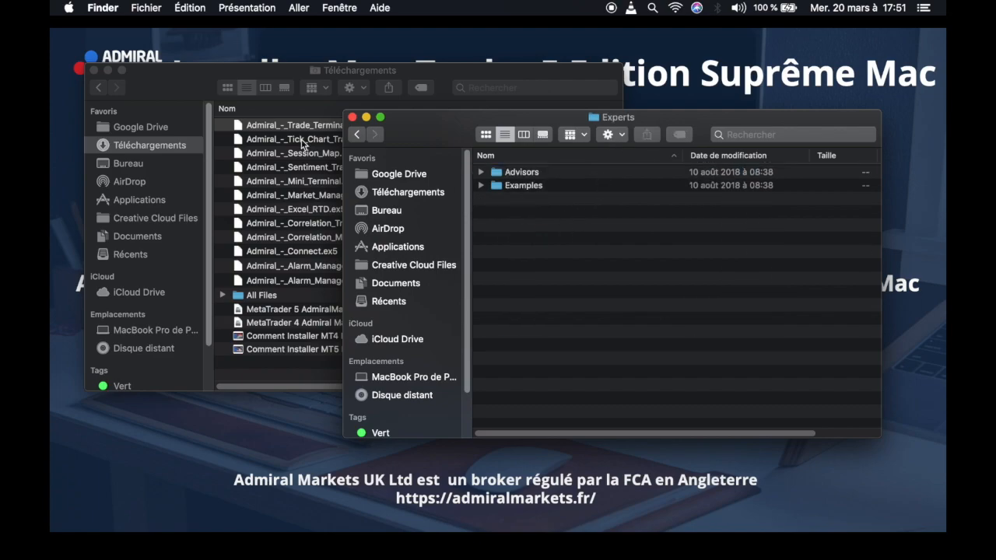
left_click(303, 141)
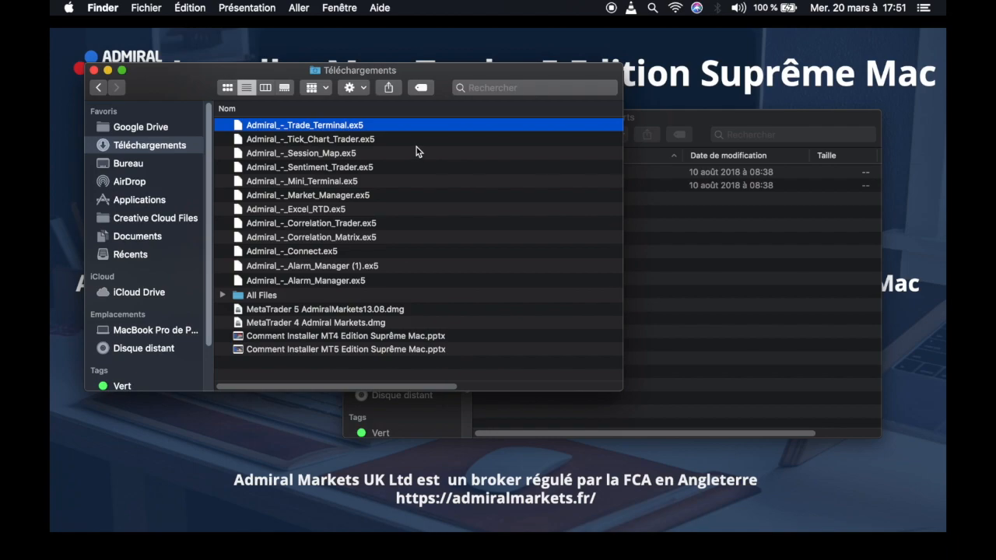
Step: Move all the expert advisor files, Admiral_-_Trade_Terminal.ex5 through Admiral_-_Alarm_Manager.ex5, from Téléchargements into the Experts folder
key("shift+Down")
key("shift+Down")
key("shift+Down")
key("shift+Down")
key("shift+Down")
key("shift+Down")
key("shift+Down")
key("shift+Down")
key("shift+Down")
key("shift+Down")
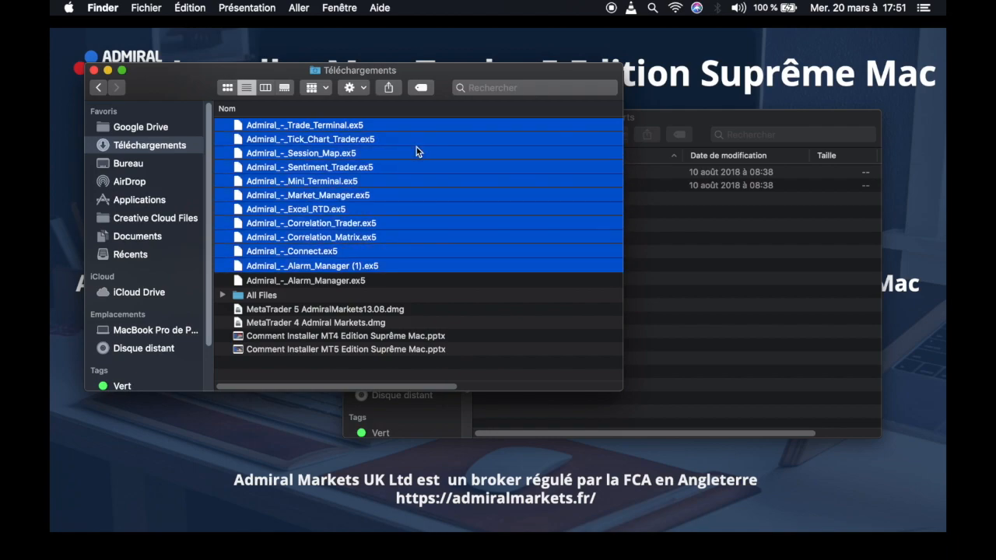
key("shift+Down")
left_click_drag(349, 182, 727, 289)
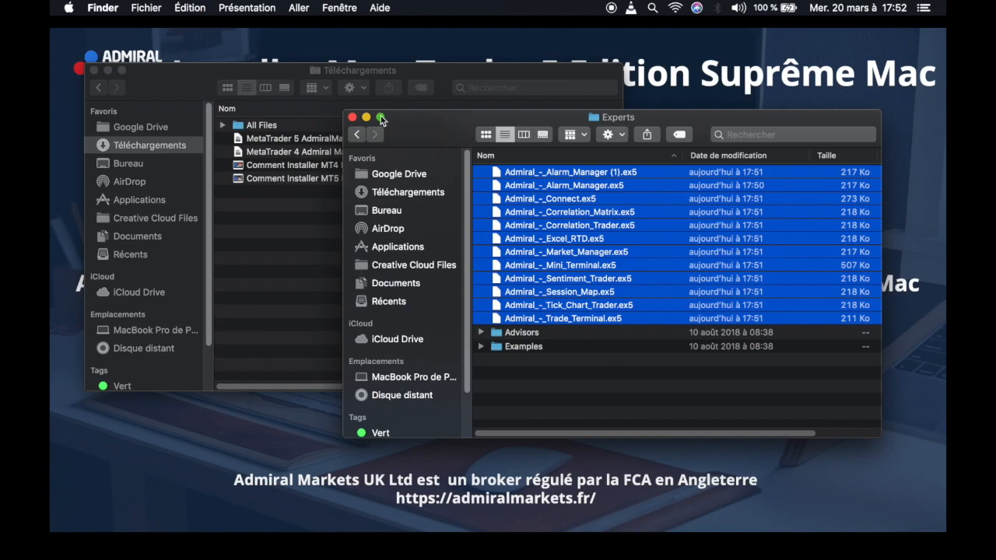
Step: Close the Experts folder window, switch to MetaTrader 5, authorise DLL imports for expert advisors and turn on AutoTrading
left_click(352, 117)
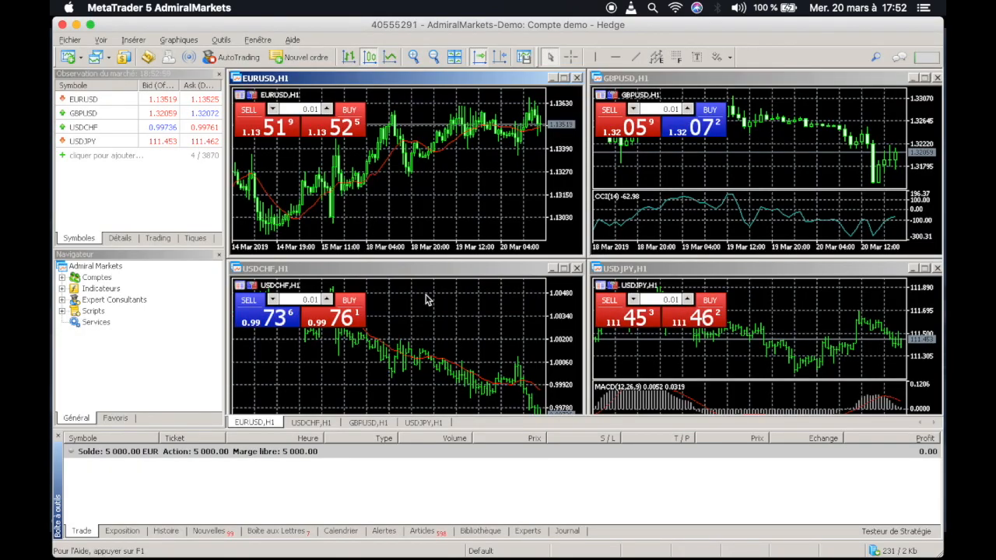
left_click(221, 39)
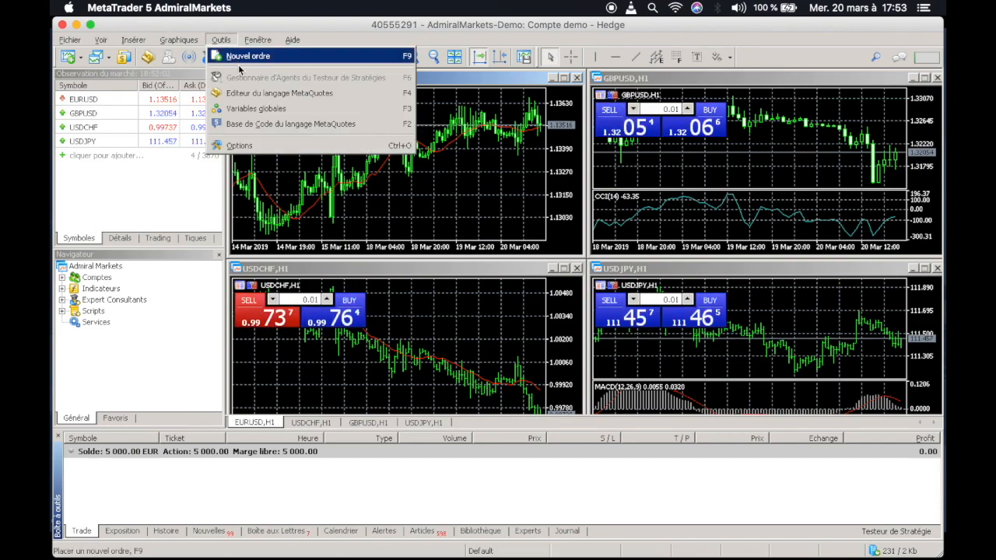
left_click(237, 145)
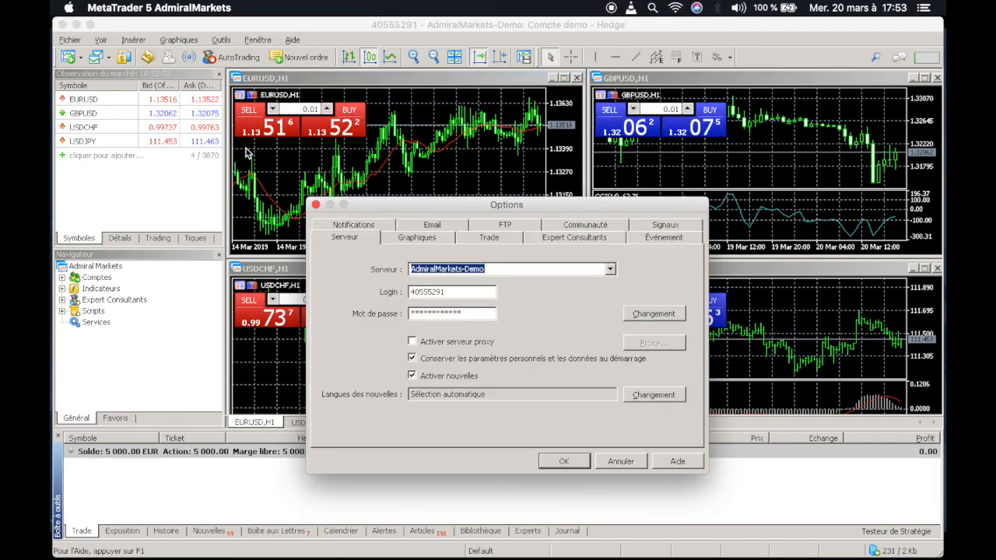
left_click(581, 238)
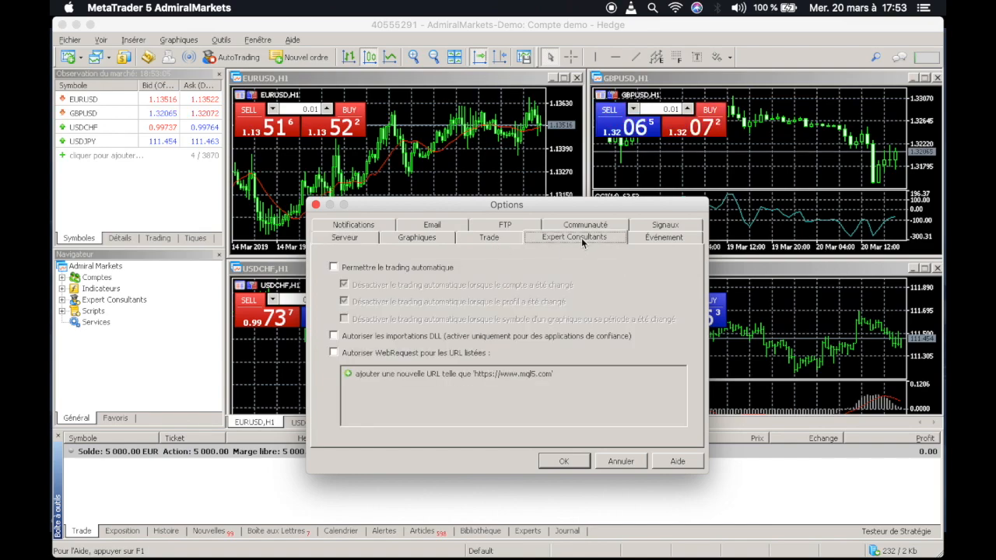
left_click(333, 336)
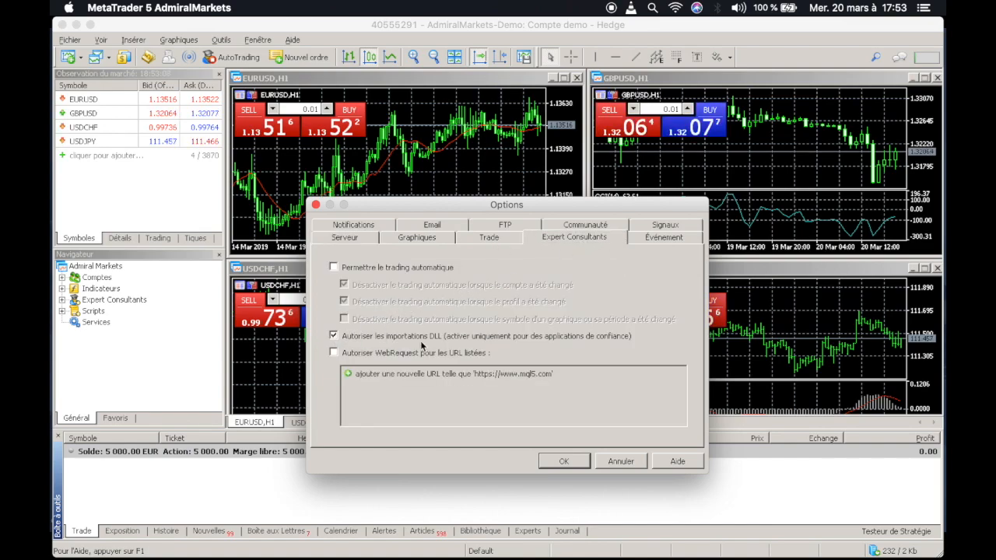
left_click(562, 461)
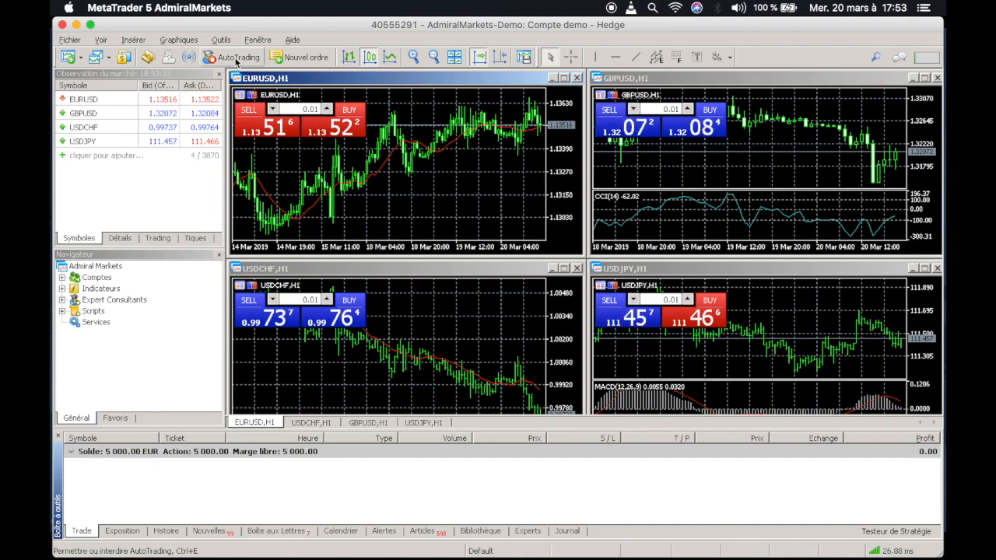
left_click(235, 59)
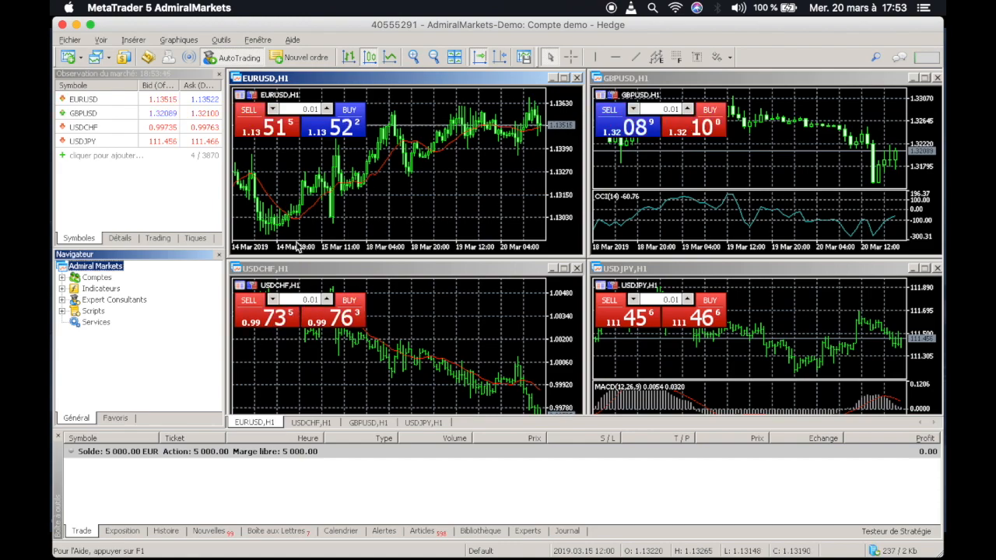
Step: Look through the Navigator's Indicateurs and Expert Consultants groups to check the installed Admiral add-ons
left_click(62, 289)
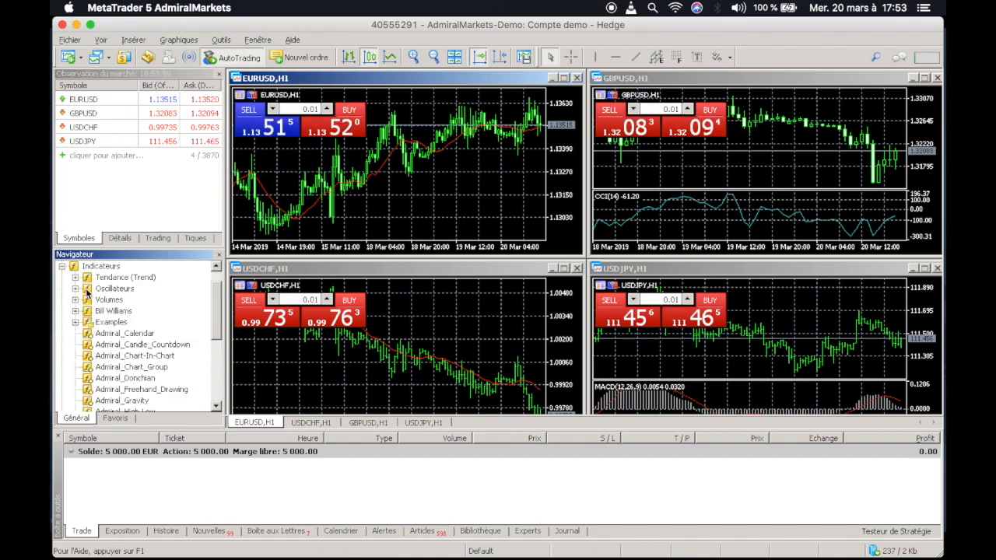
scroll(150, 355, "down", 5)
scroll(150, 355, "up", 5)
scroll(150, 356, "down", 2)
scroll(150, 356, "down", 3)
scroll(150, 355, "up", 4)
scroll(150, 356, "up", 1)
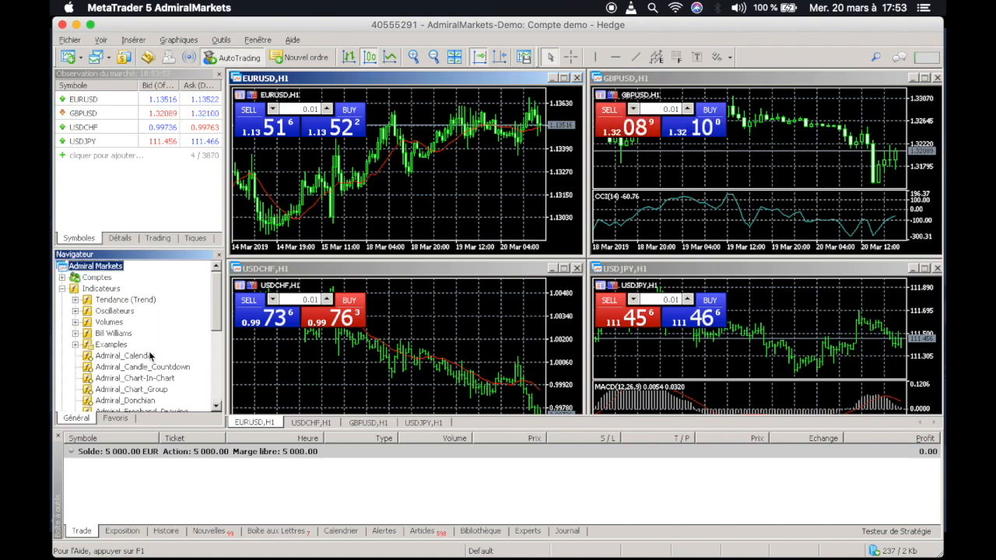
scroll(150, 355, "down", 1)
scroll(150, 355, "up", 1)
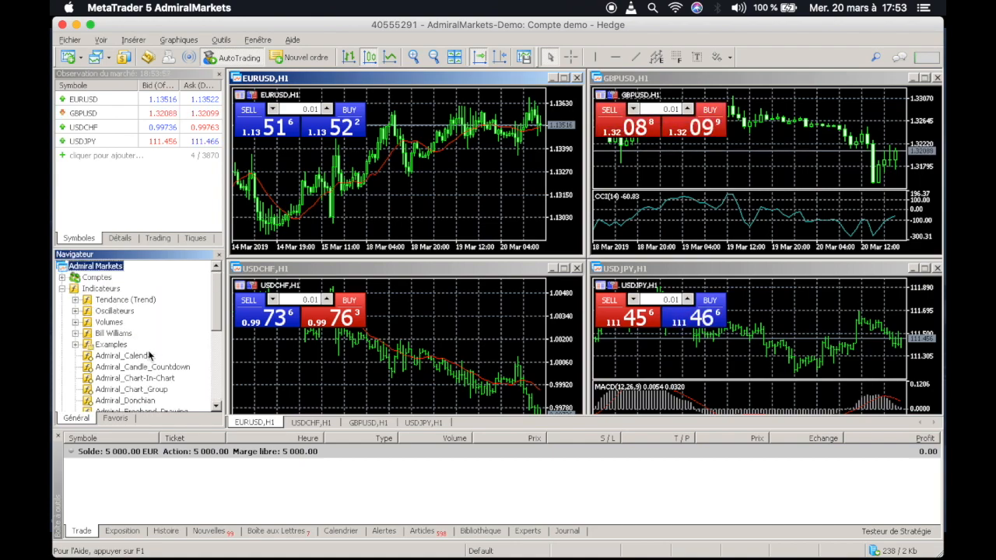
left_click(62, 288)
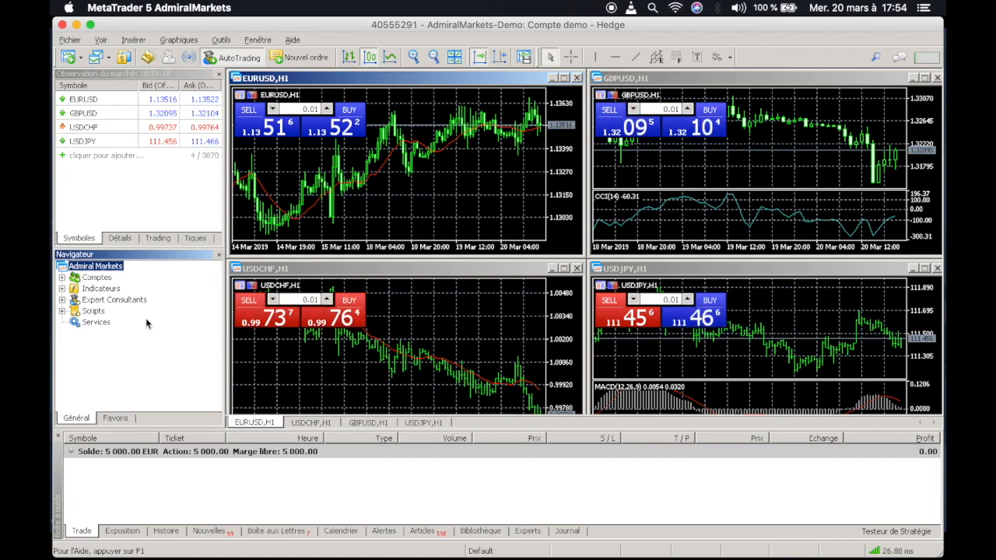
left_click(62, 300)
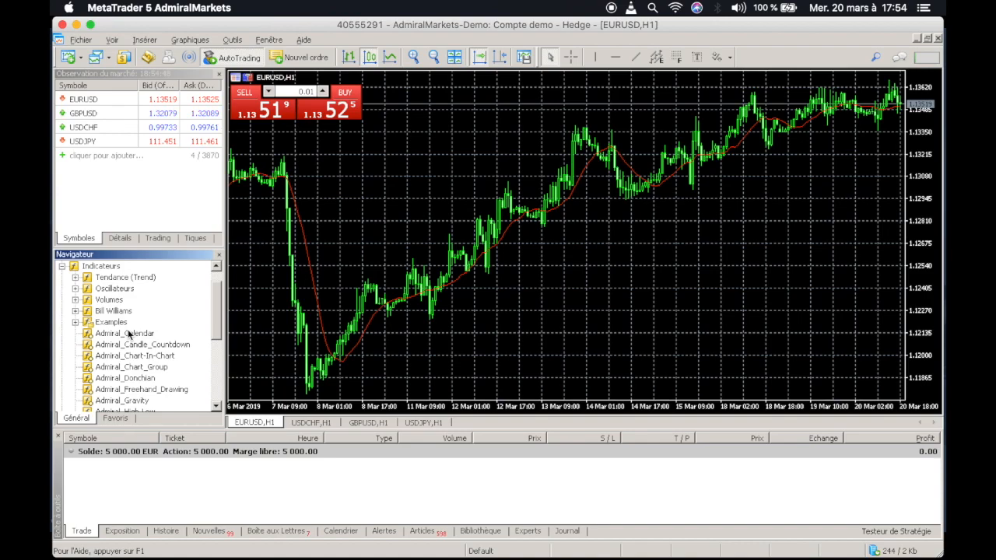
Step: Add the Admiral_Keltner indicator to the EURUSD,H1 chart with its default settings
scroll(160, 337, "down", 2)
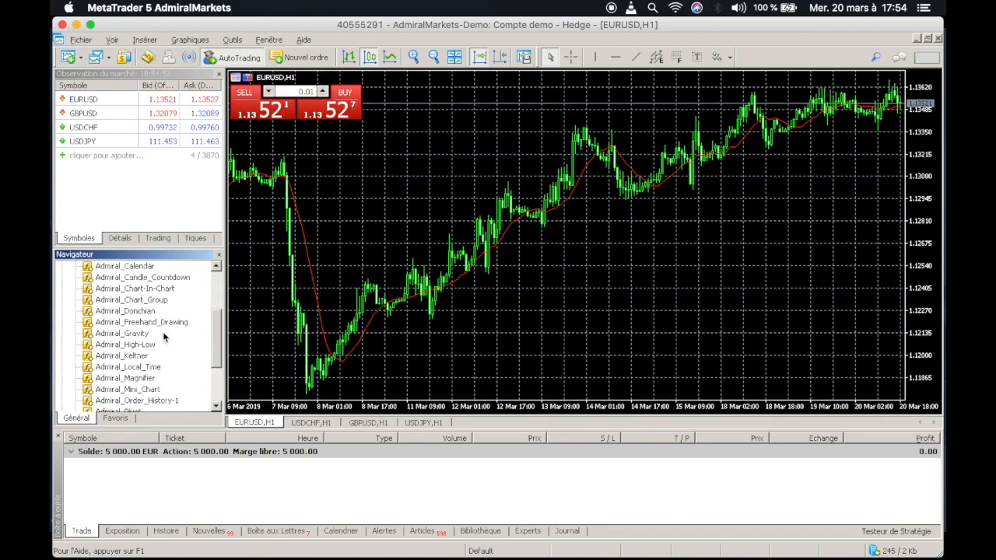
left_click(130, 355)
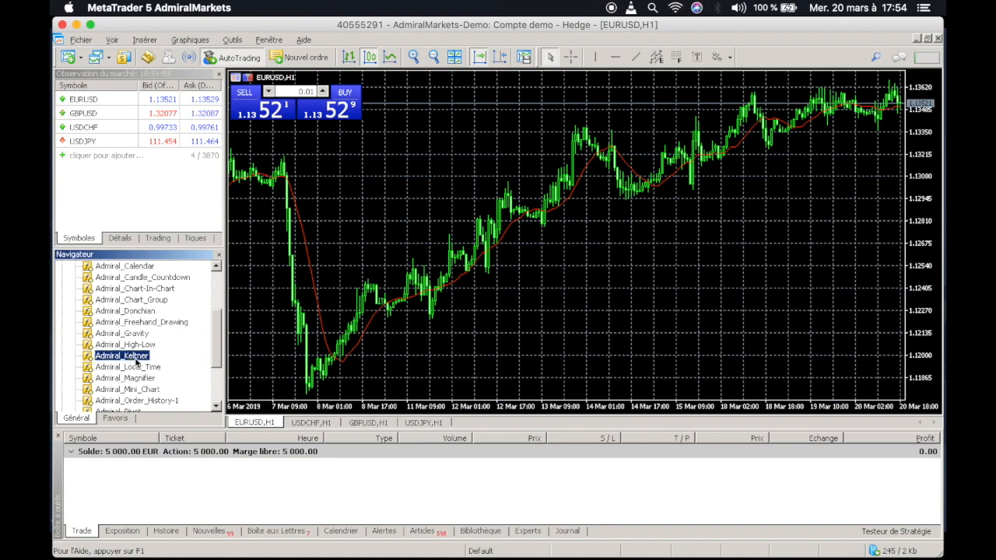
left_click_drag(133, 359, 482, 318)
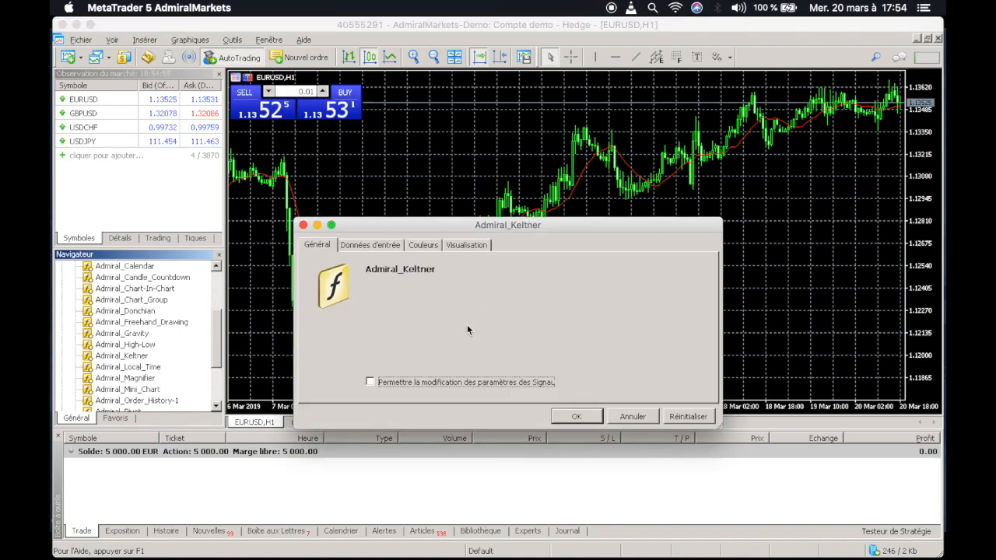
left_click(575, 416)
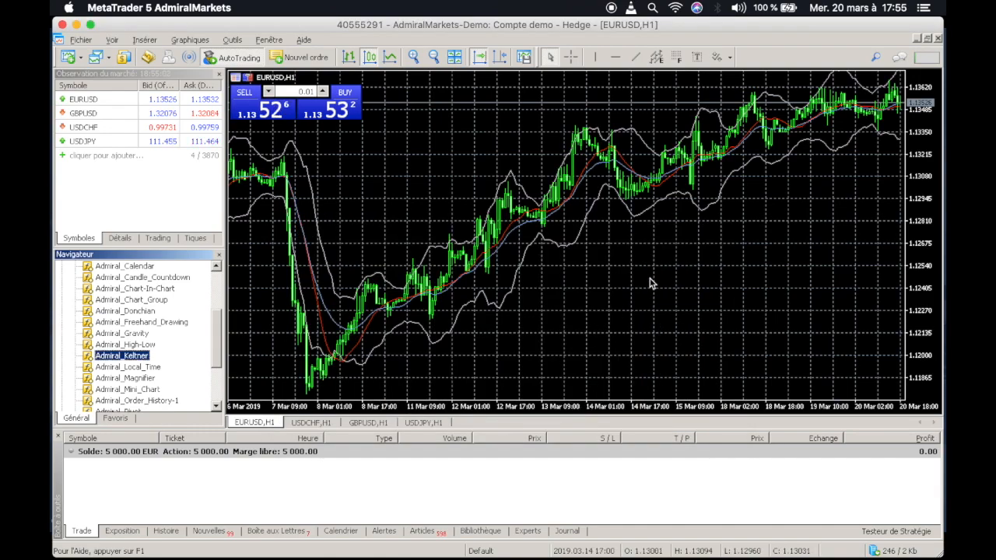